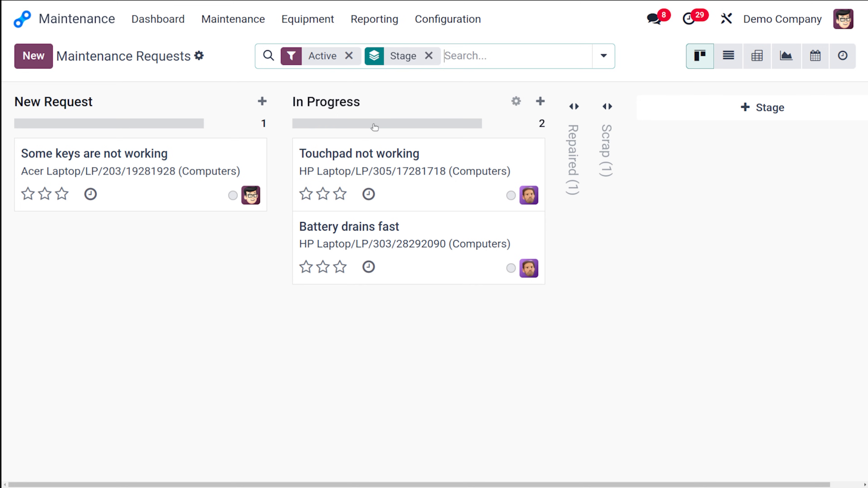
Create a new maintenance request titled "Drill not working".
click(26, 52)
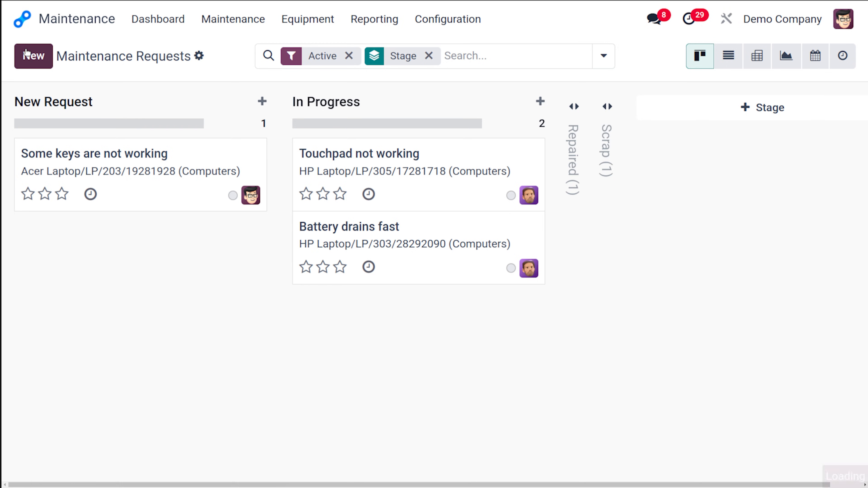
scroll(120, 223, down, 3)
scroll(120, 223, up, 3)
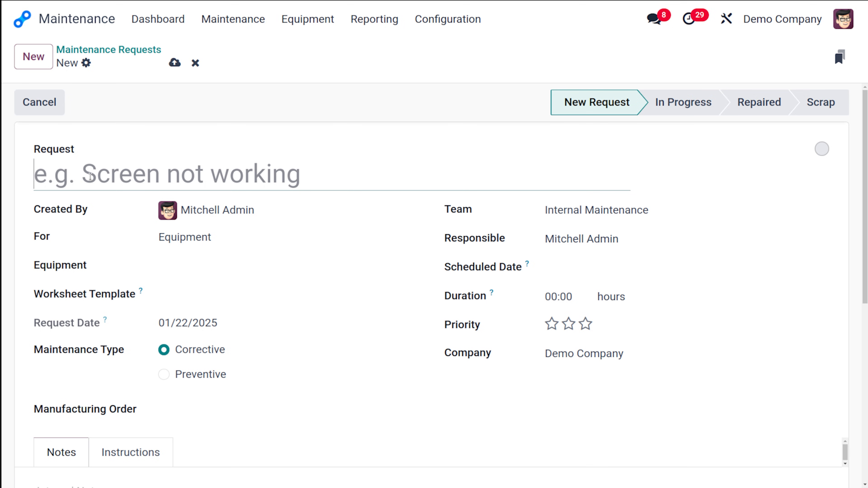
text(Drill not working)
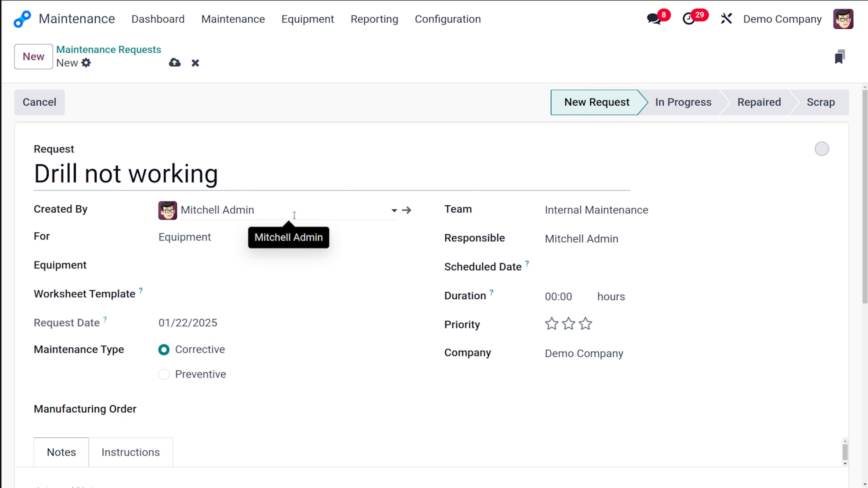
click(294, 206)
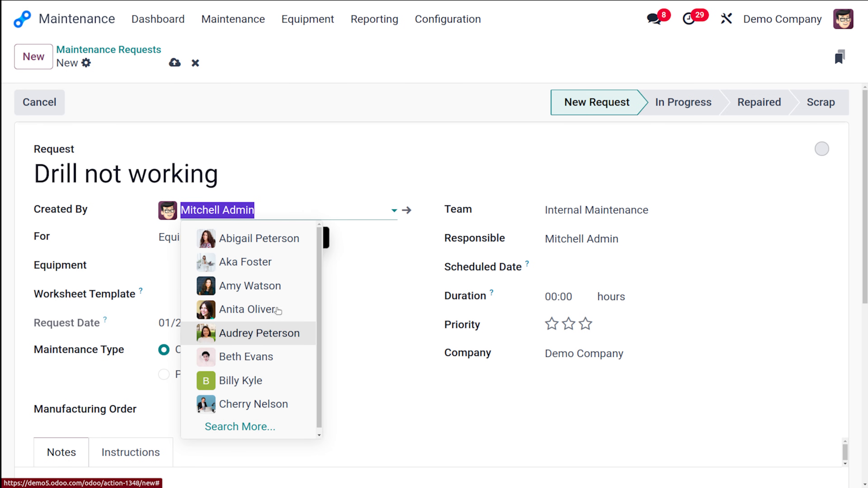
click(412, 193)
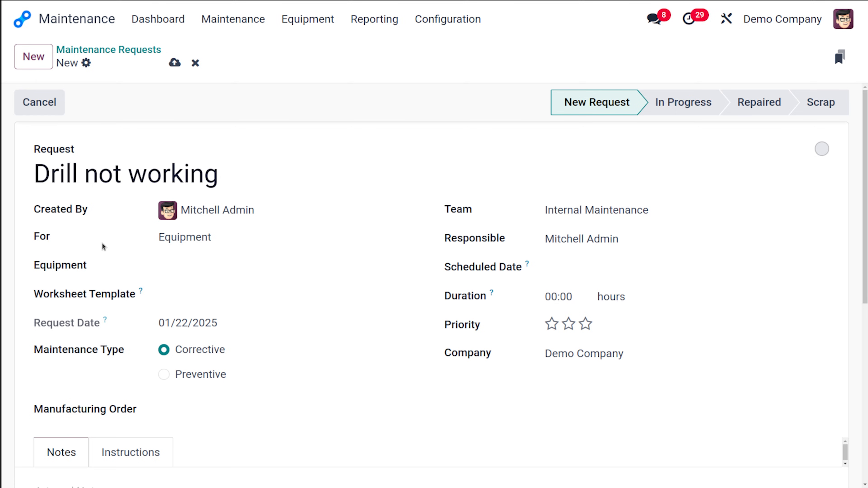
click(253, 237)
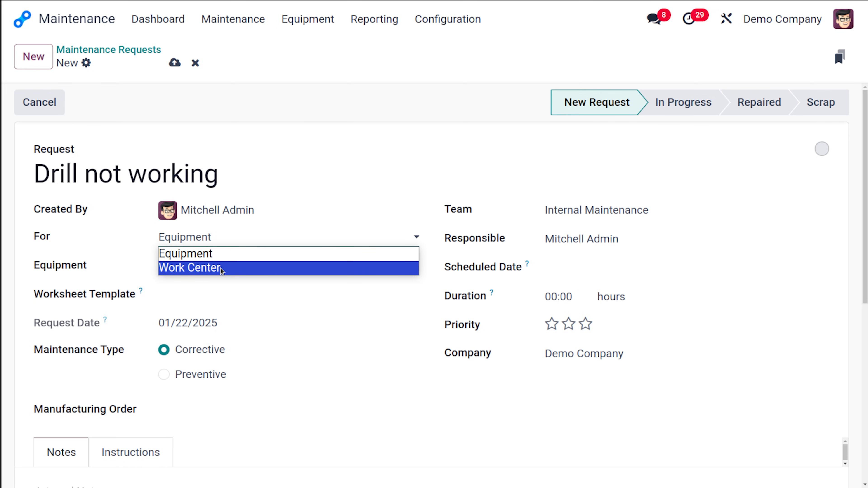
click(378, 159)
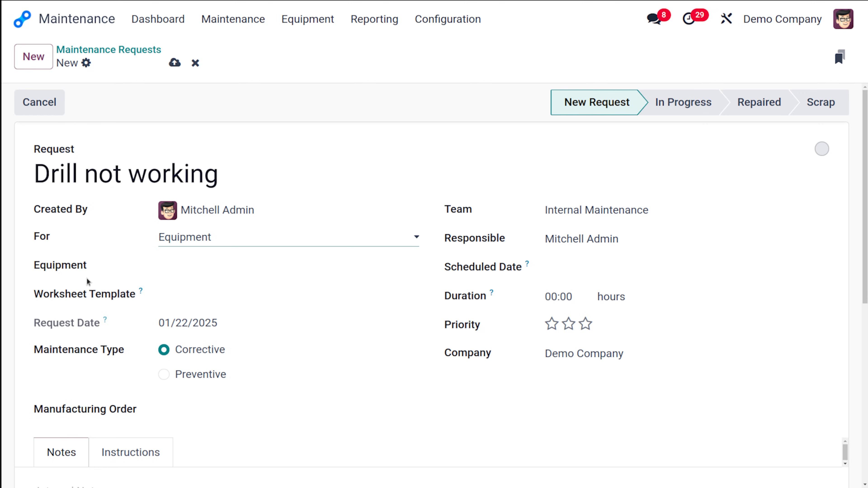
click(239, 243)
click(340, 177)
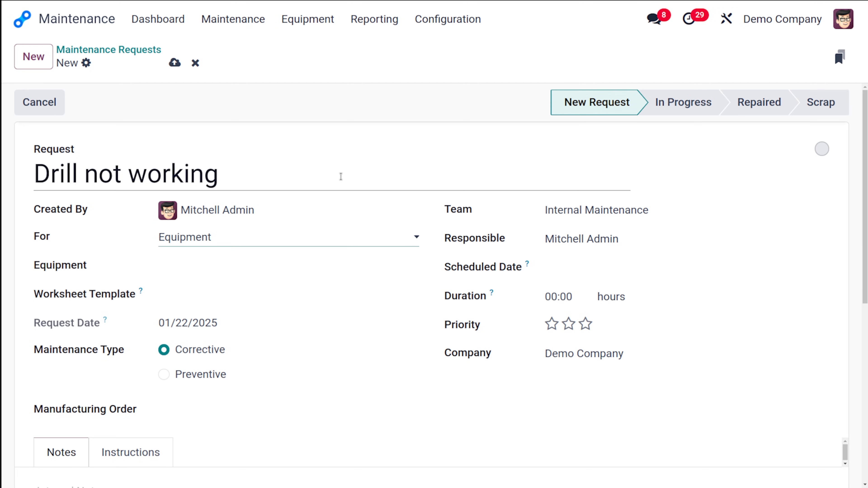
Switch what the request is for to Work Center and back to Equipment.
click(216, 240)
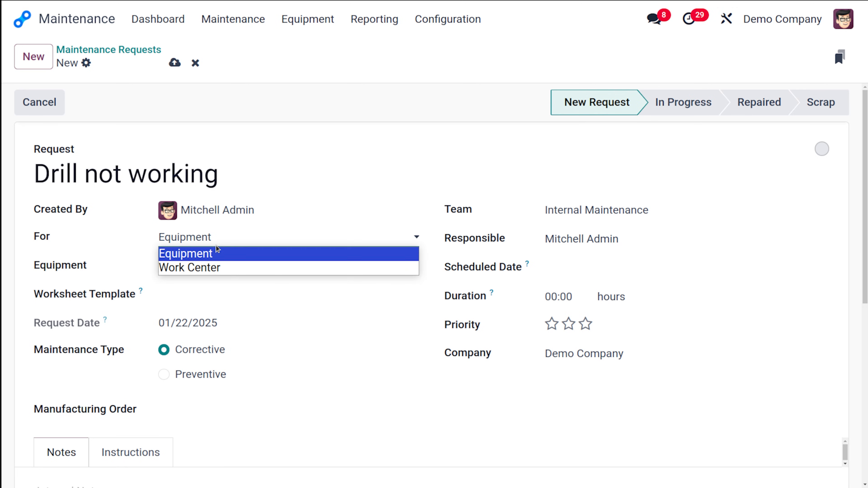
click(197, 260)
click(224, 231)
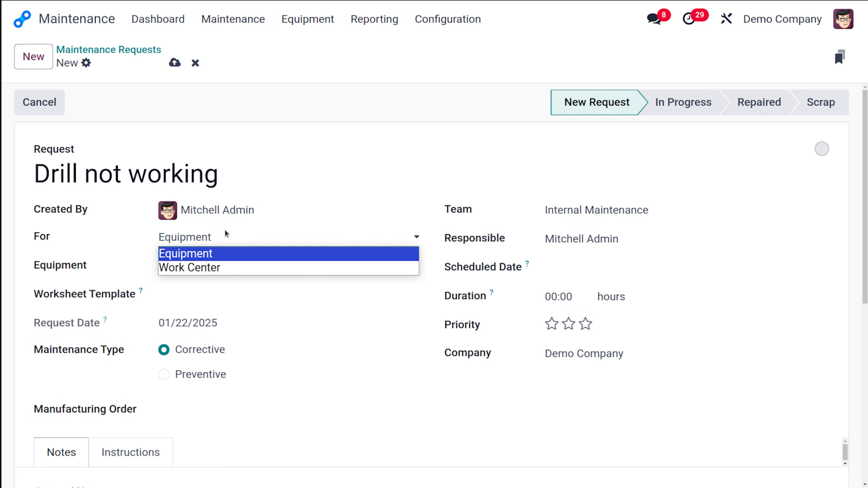
click(207, 268)
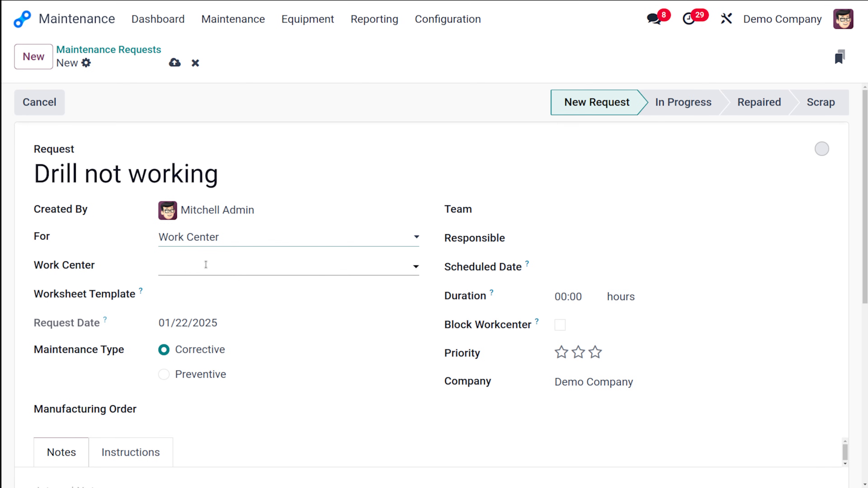
click(237, 244)
click(226, 255)
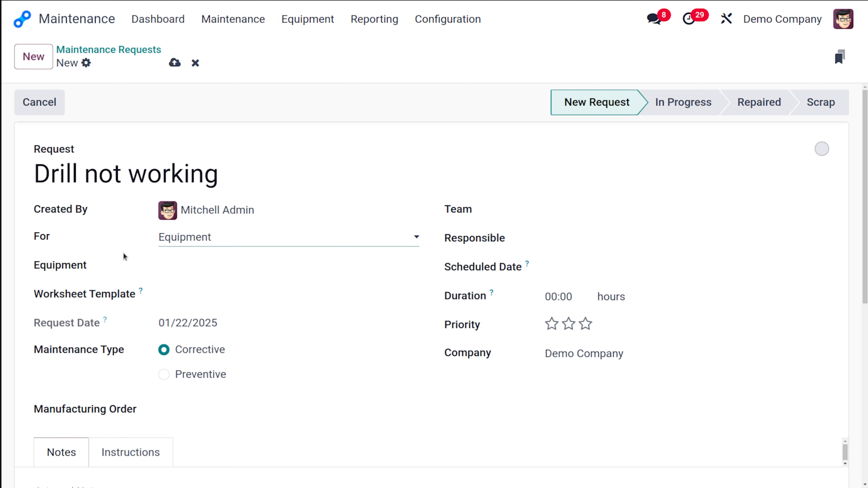
Assign the equipment Acer Laptop/LP/203/19281928 to the request and choose Default Worksheet as its worksheet template.
click(173, 264)
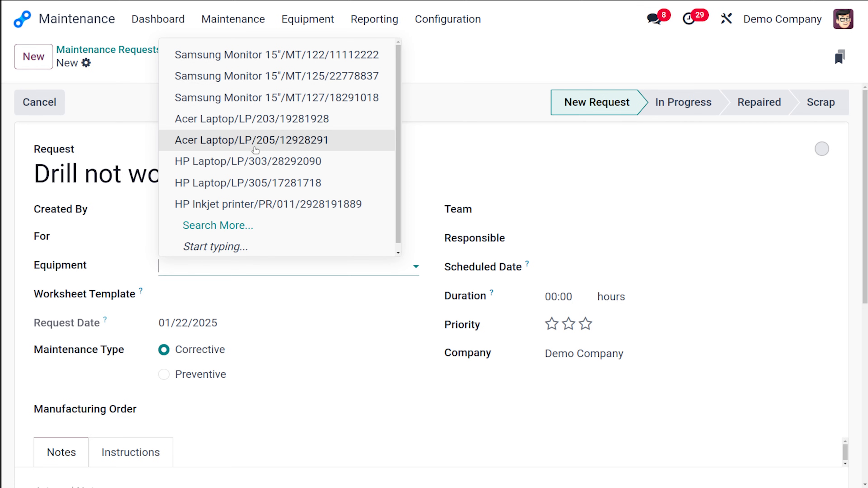
click(232, 123)
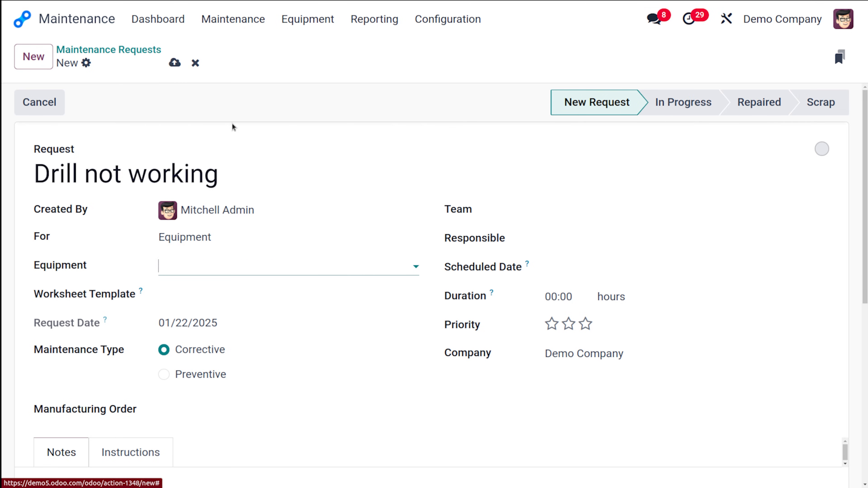
scroll(279, 296, down, 3)
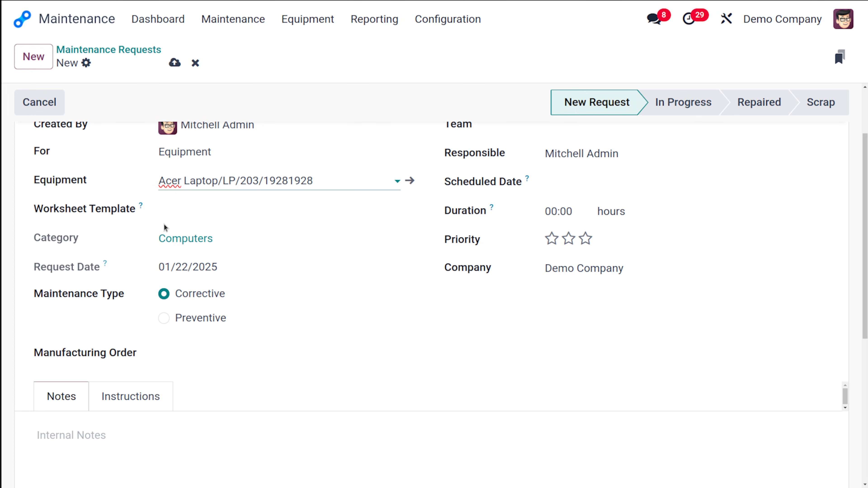
click(225, 214)
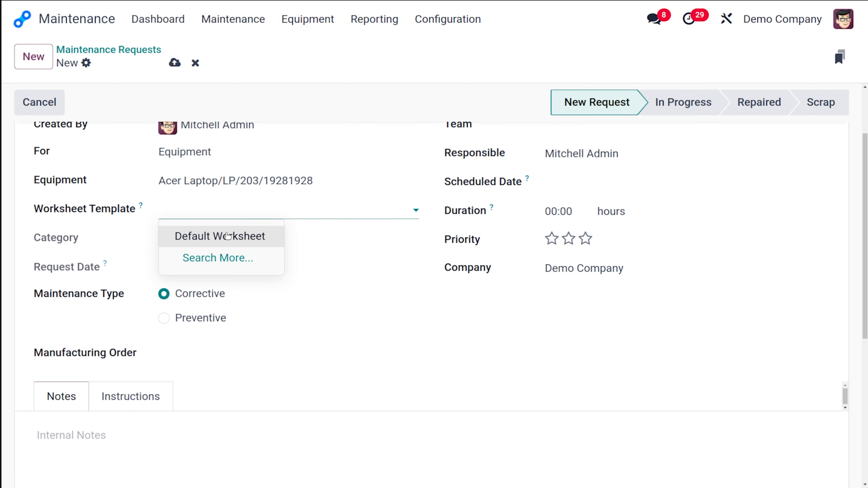
click(241, 239)
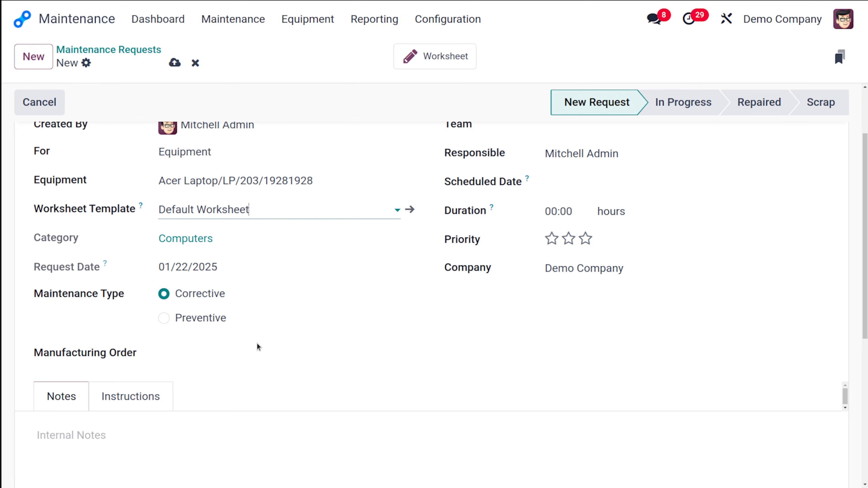
Try linking a manufacturing order to the request and clear the field again.
click(218, 349)
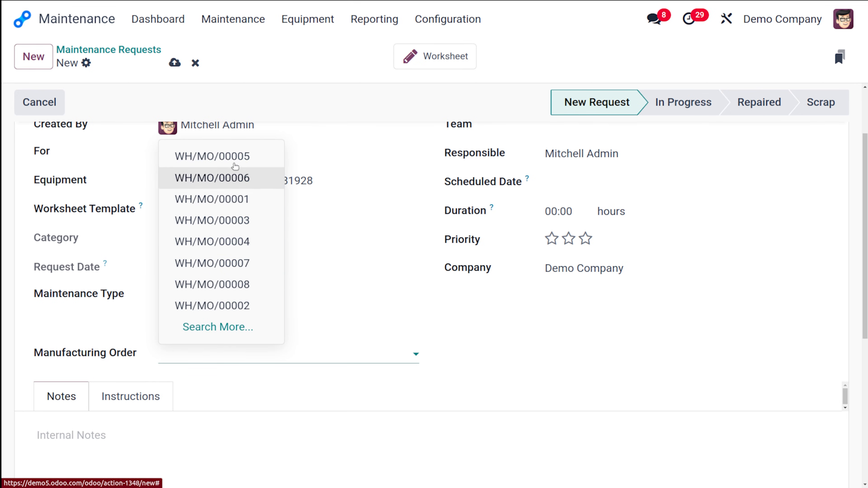
click(418, 297)
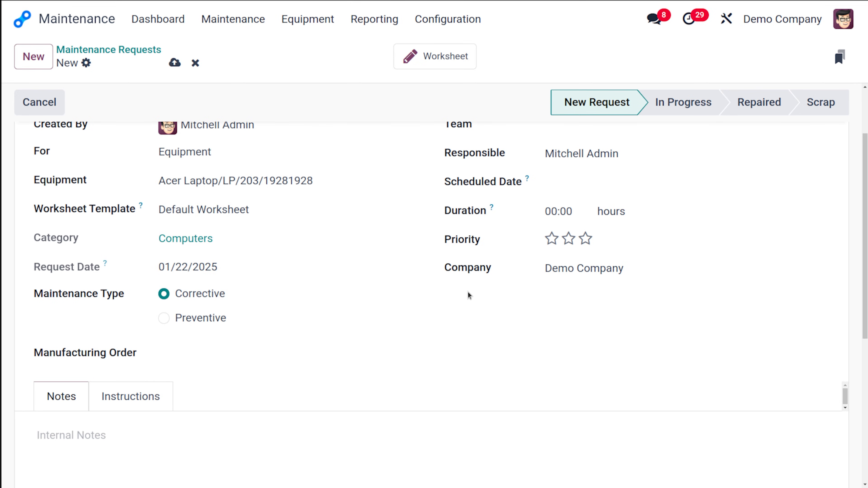
scroll(475, 301, up, 3)
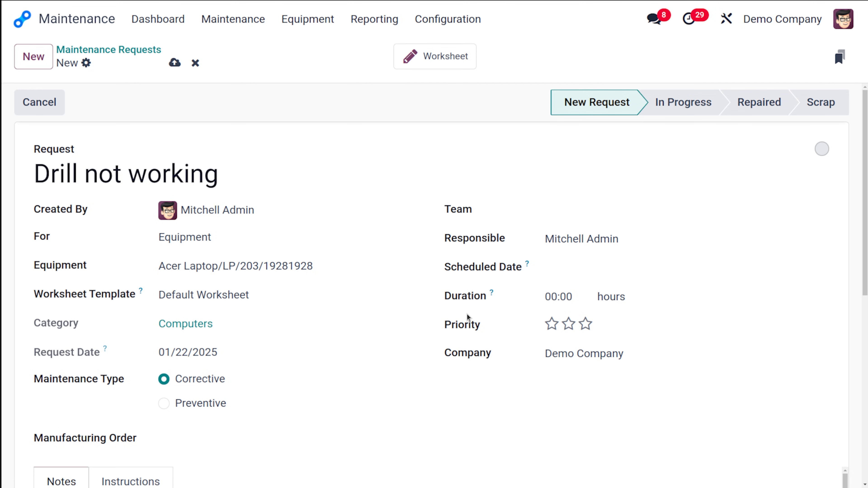
scroll(468, 317, down, 5)
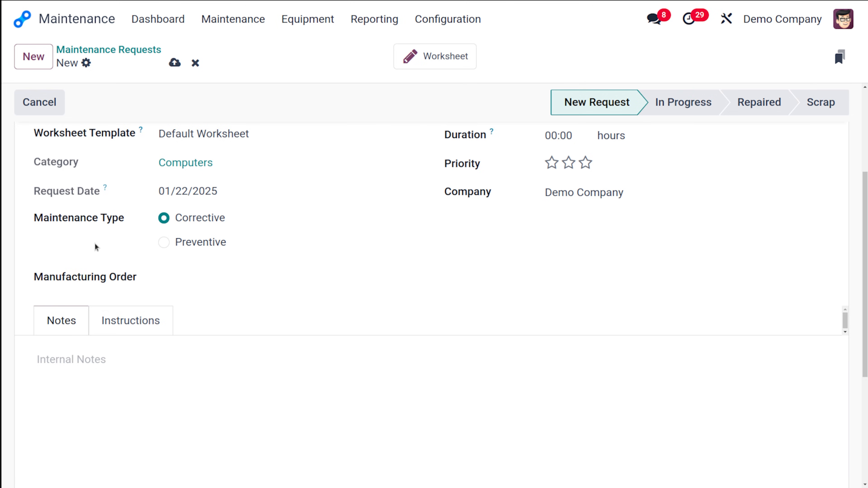
click(249, 287)
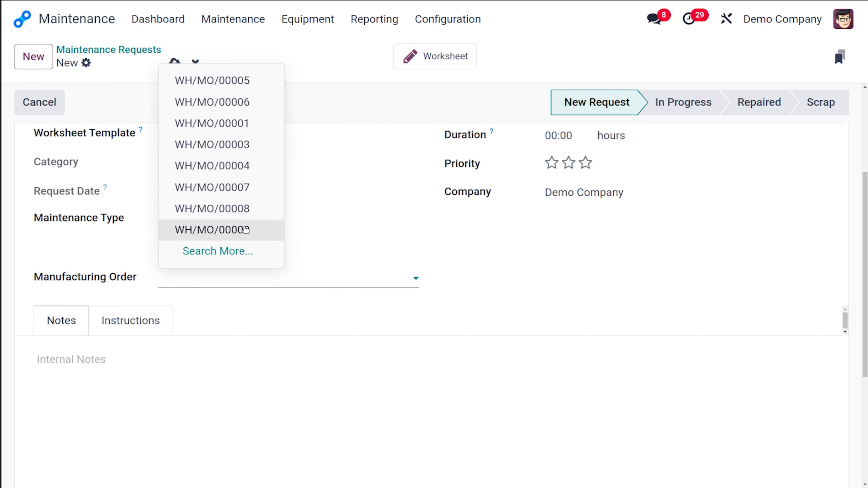
click(252, 113)
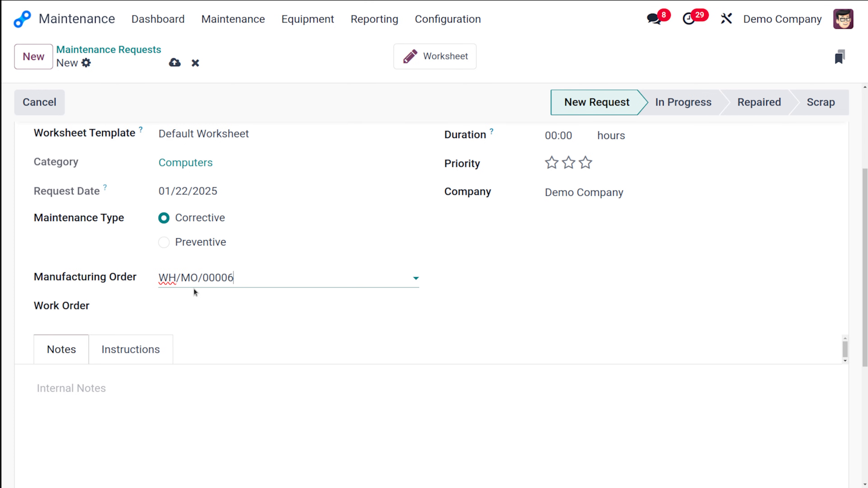
drag(283, 273, 138, 277)
key(BackSpace)
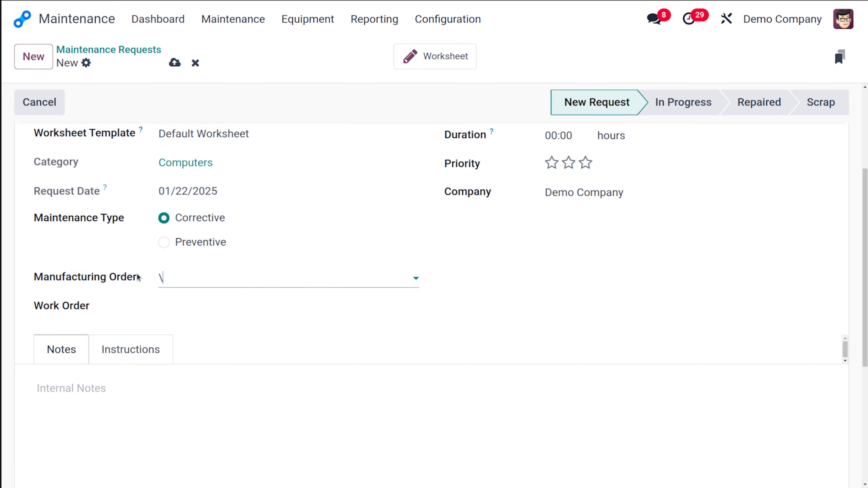
click(501, 344)
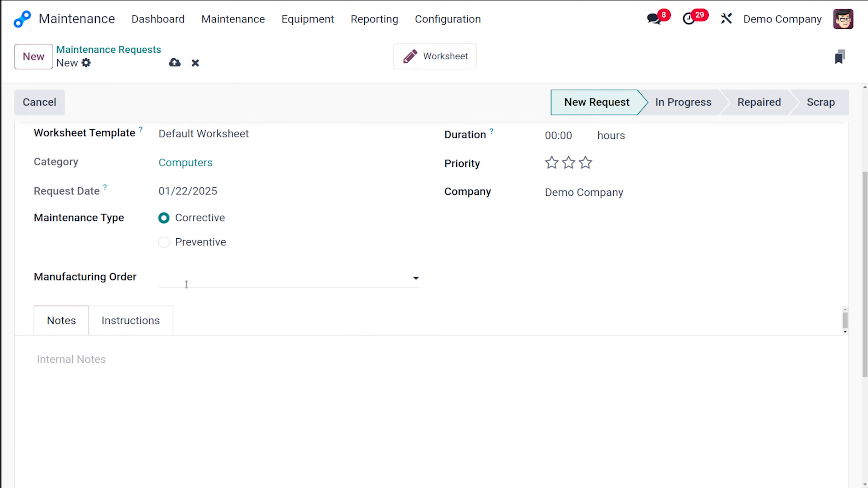
Set the request's team to Internal Maintenance and its scheduled date to 01/22/2025 12:00:00.
scroll(186, 284, up, 5)
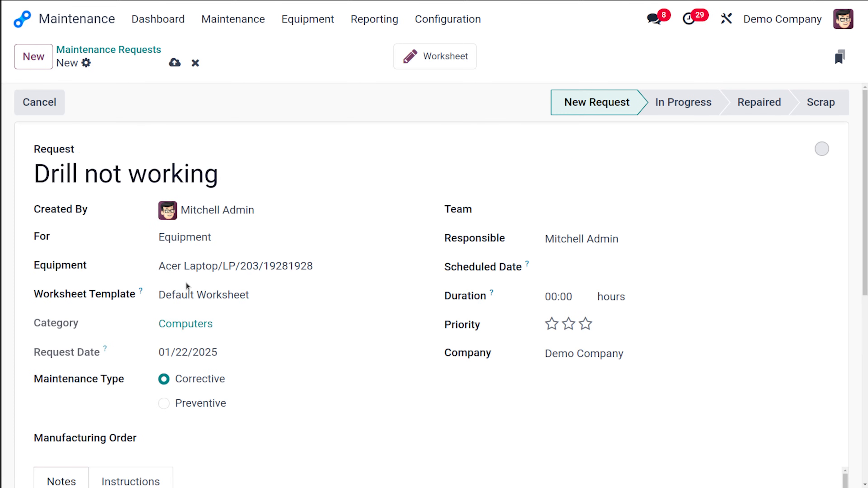
scroll(187, 286, down, 1)
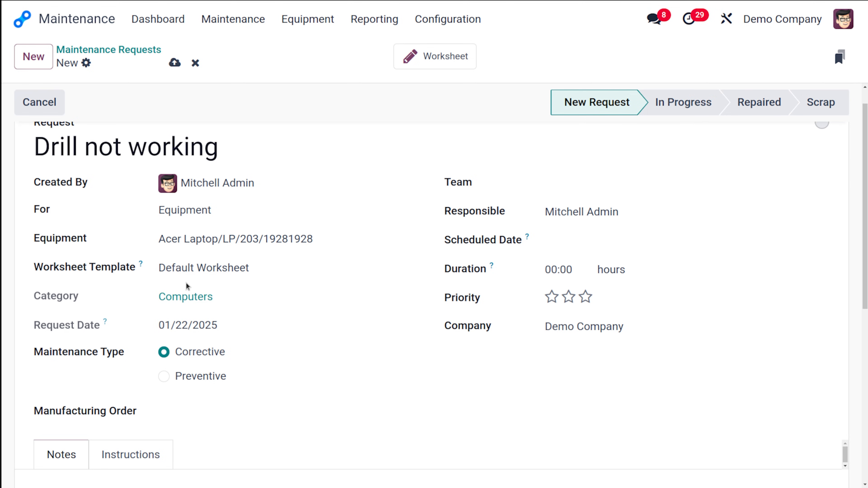
click(568, 177)
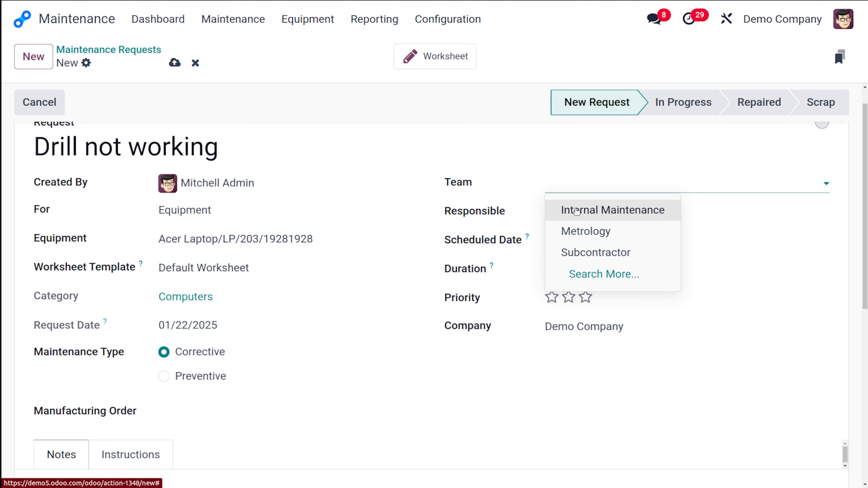
click(576, 211)
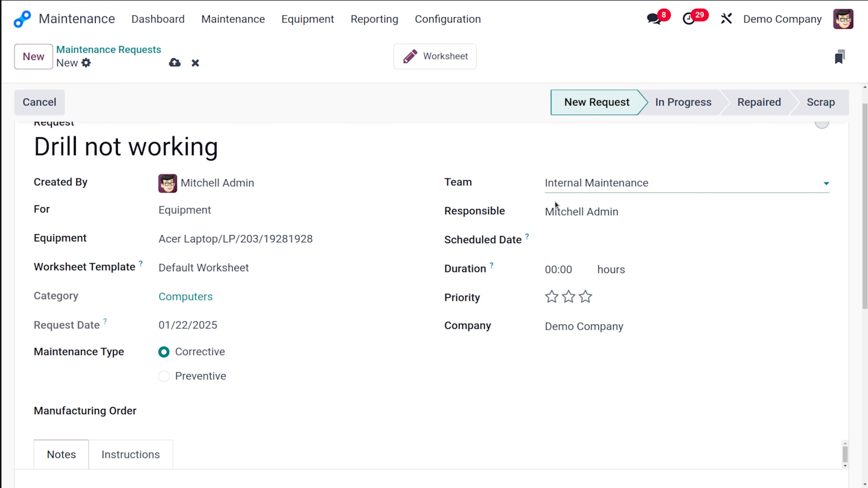
click(616, 246)
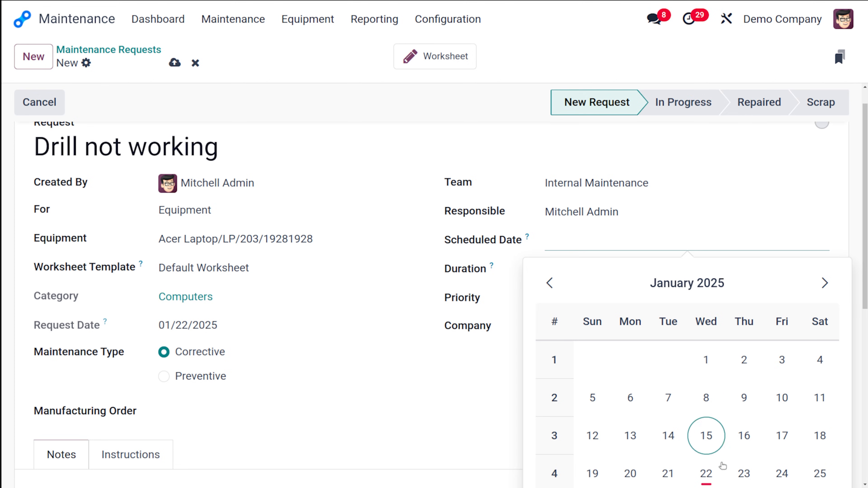
click(707, 476)
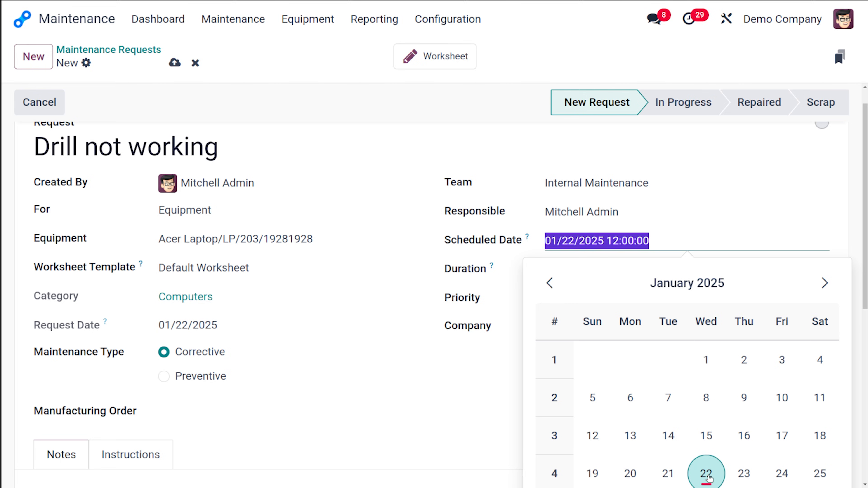
click(754, 144)
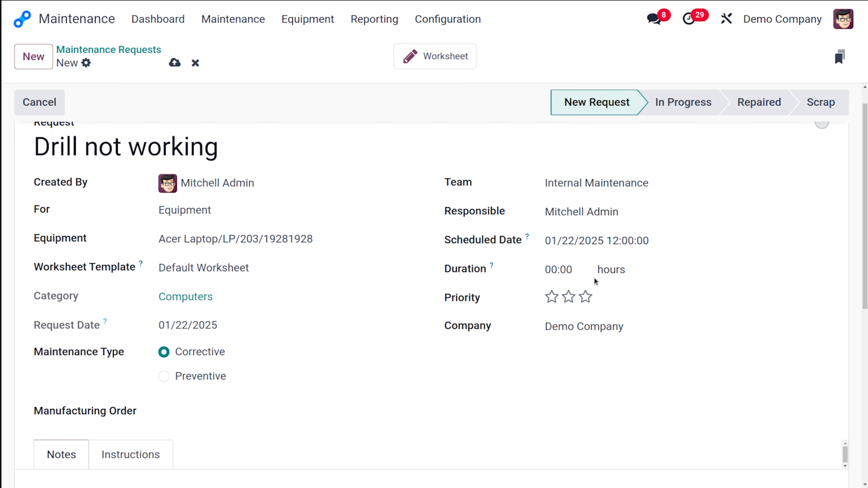
Set the request's duration to 02:00 hours and its priority to two stars.
click(551, 267)
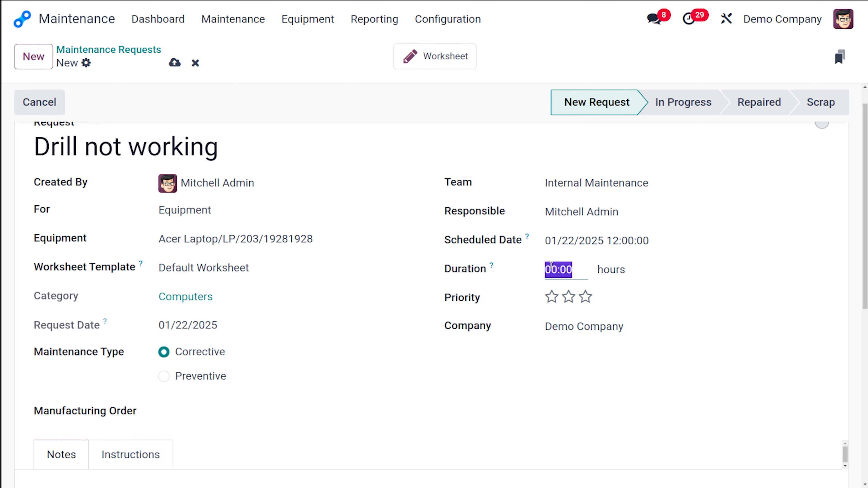
text(02)
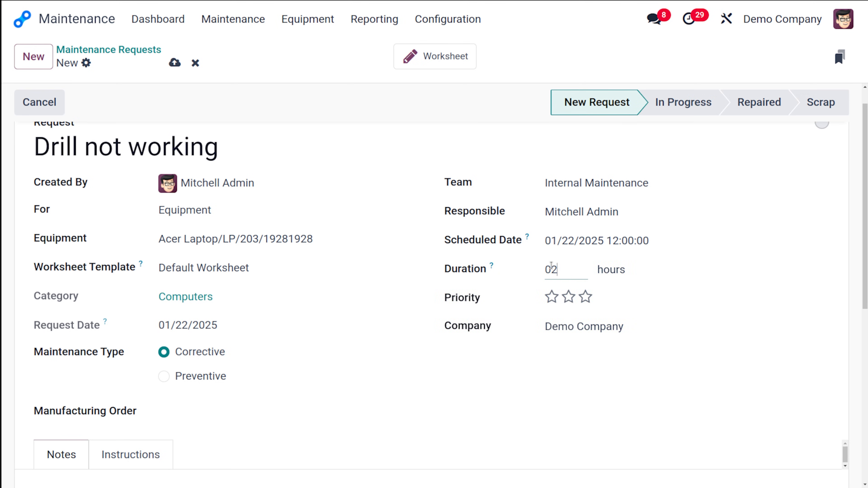
text(")
text(:00)
click(461, 378)
click(568, 301)
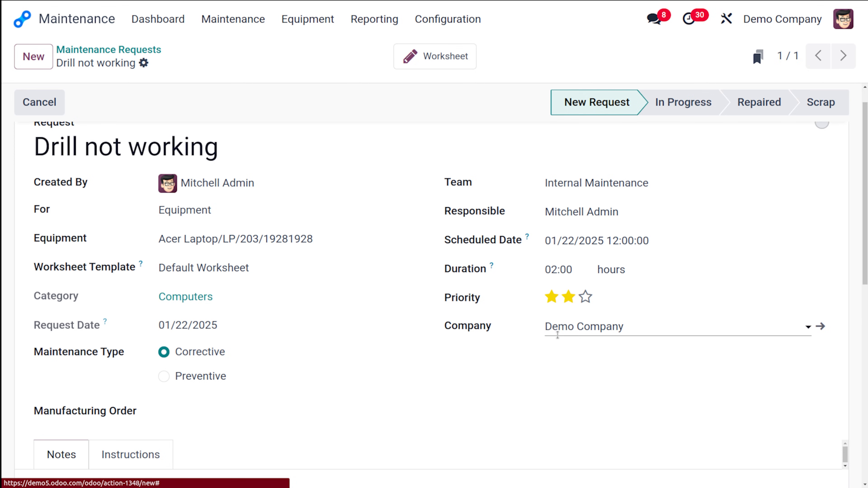
Try the PDF and Google Slide formats for the request's instructions and set the format back to Text.
scroll(557, 335, down, 3)
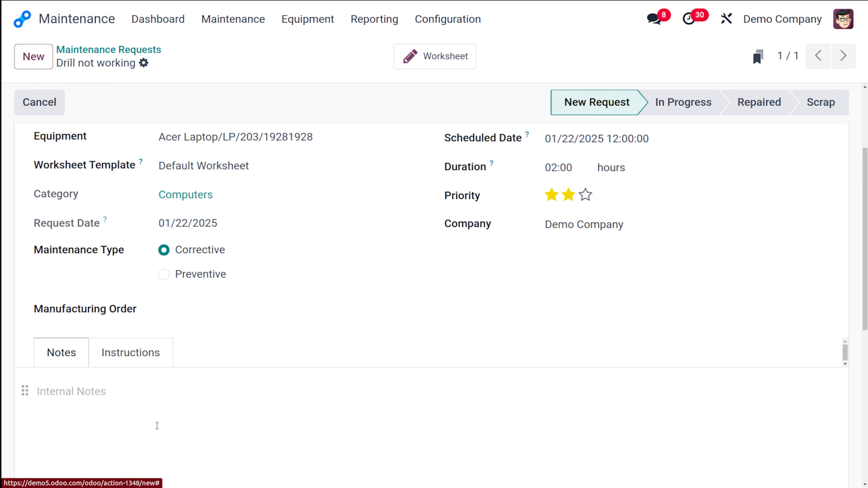
scroll(157, 425, down, 3)
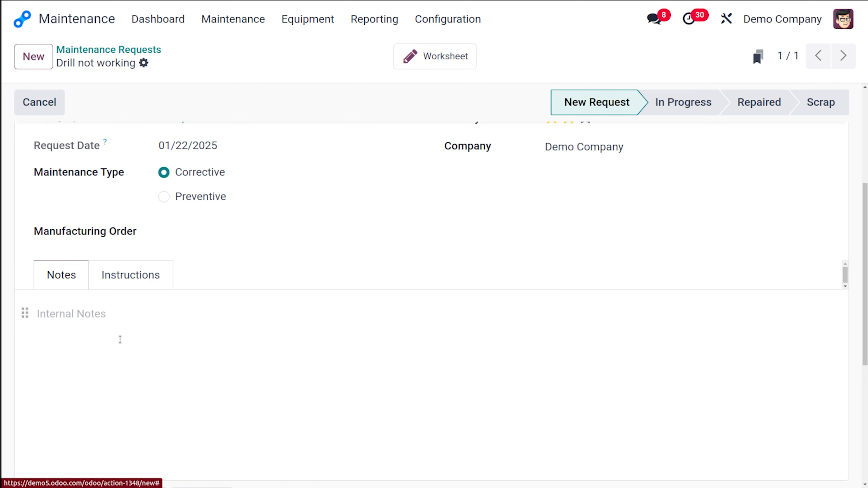
click(140, 281)
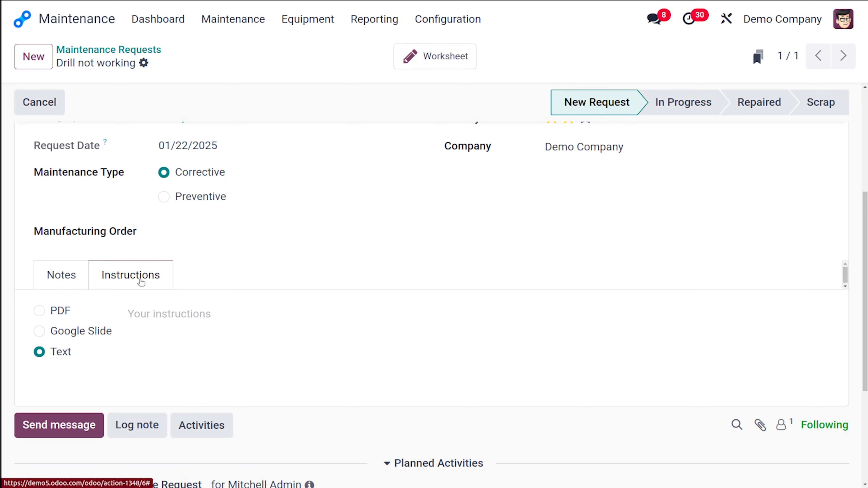
click(62, 309)
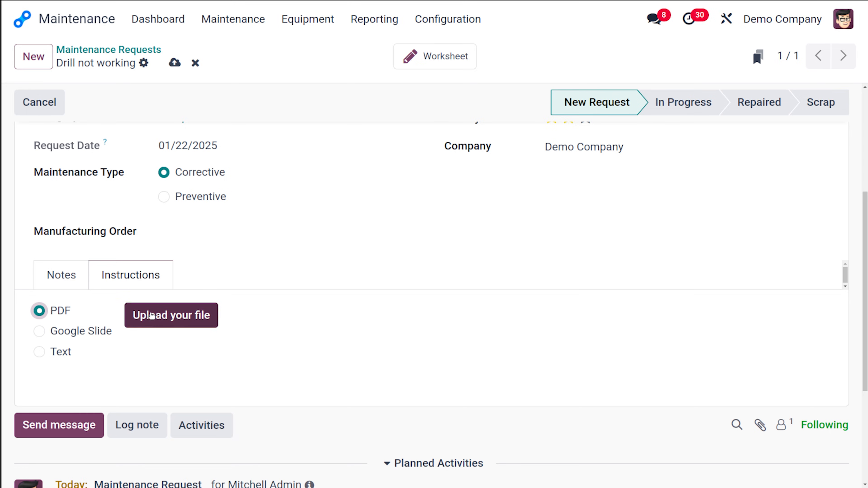
click(39, 332)
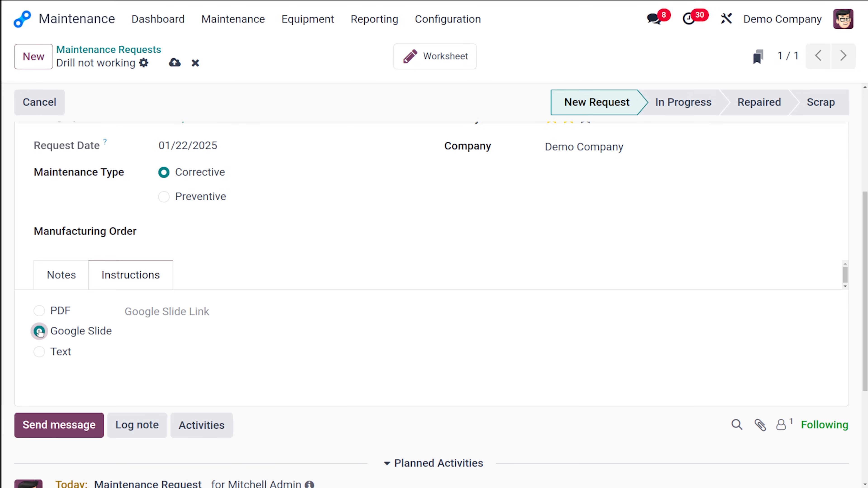
click(188, 311)
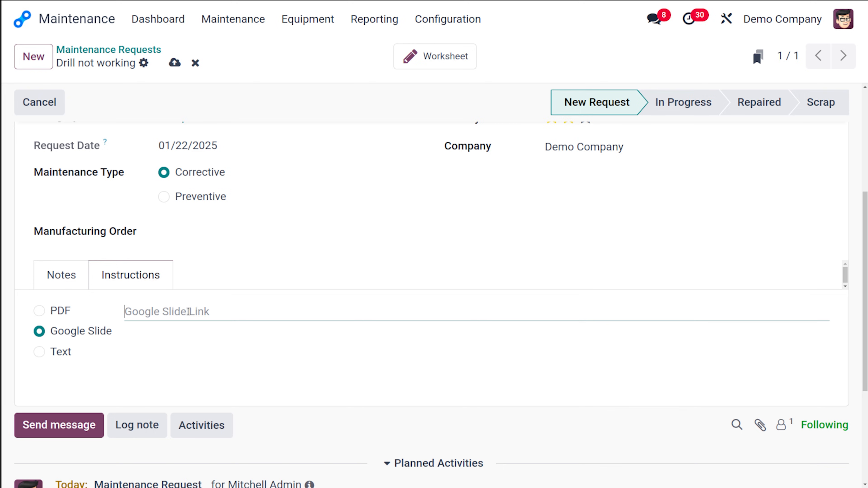
click(39, 352)
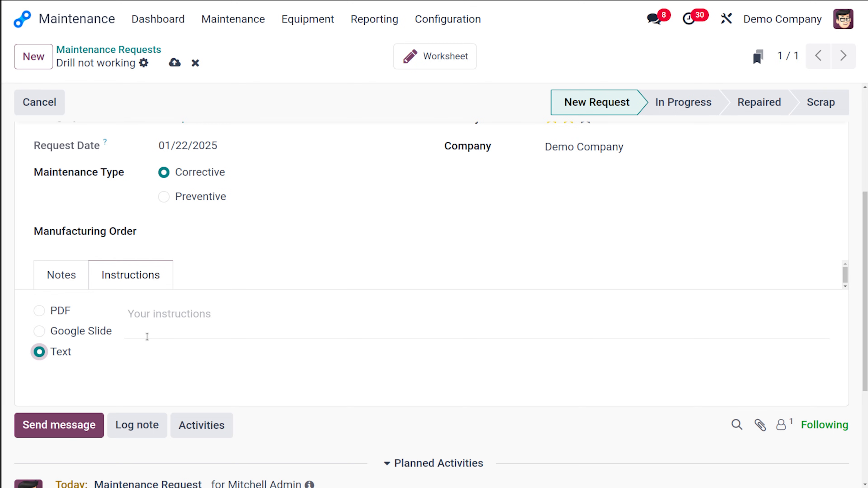
click(188, 316)
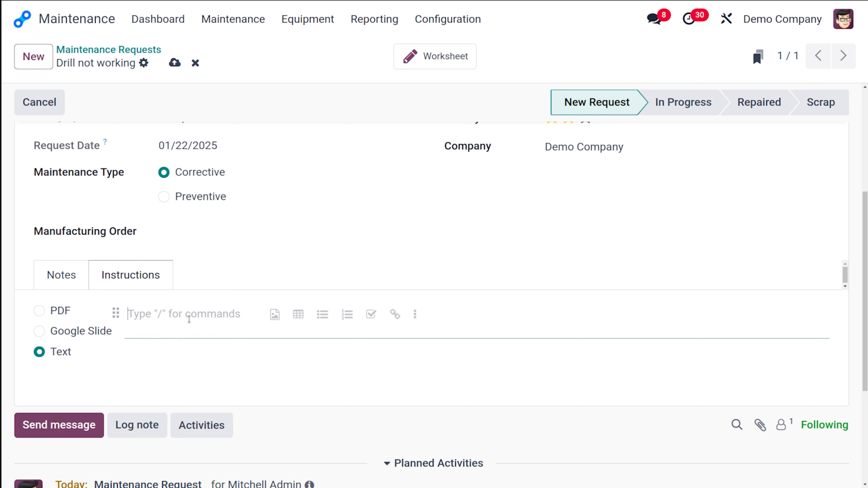
click(63, 280)
Save the request, set its stage to In Progress and return to the Maintenance Requests board.
scroll(166, 289, up, 3)
scroll(166, 290, up, 3)
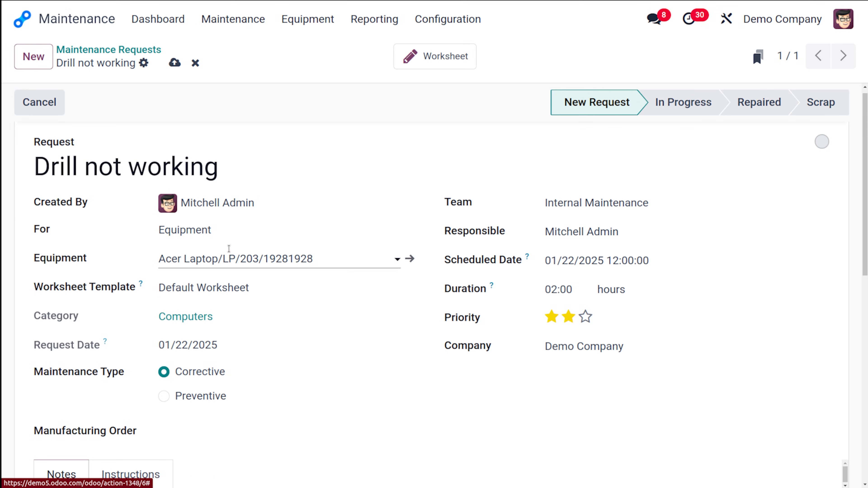
click(175, 64)
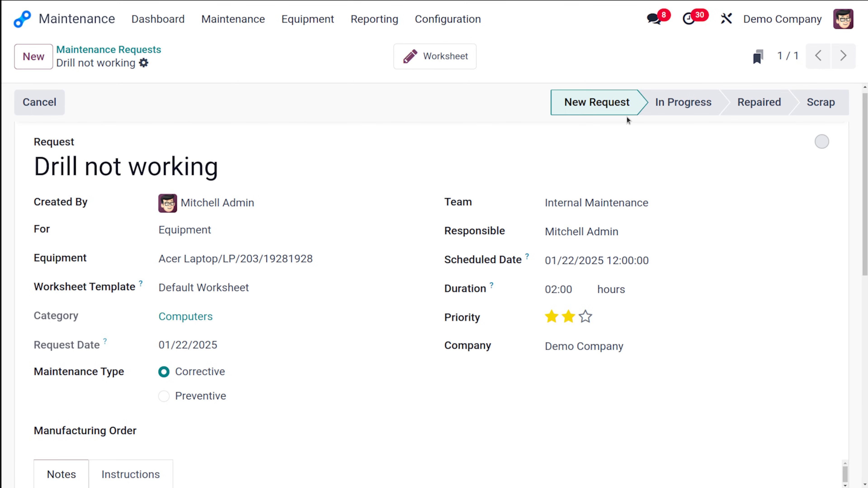
click(671, 110)
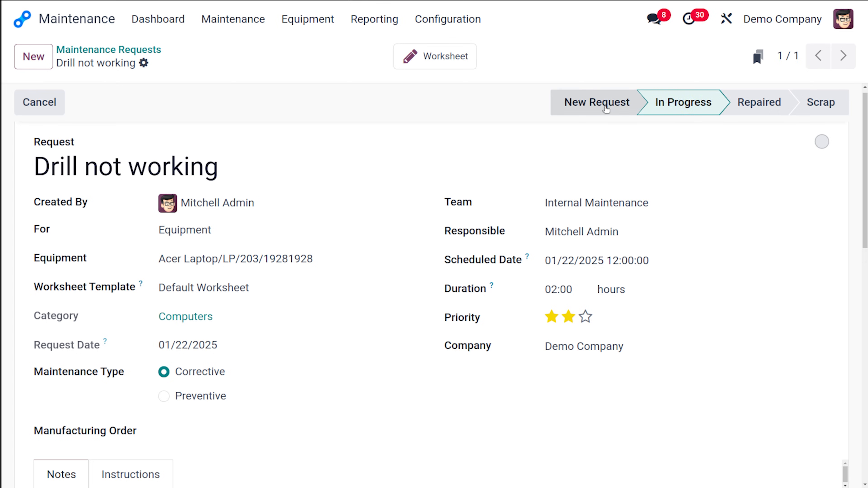
click(151, 50)
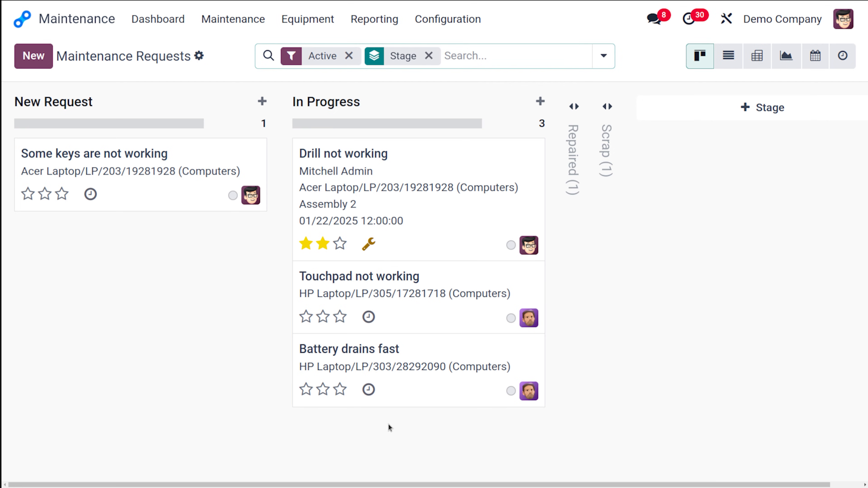
mouse_move(435, 166)
mouse_down()
mouse_move(607, 145)
mouse_move(389, 173)
mouse_move(198, 143)
mouse_move(265, 157)
mouse_move(434, 157)
mouse_up()
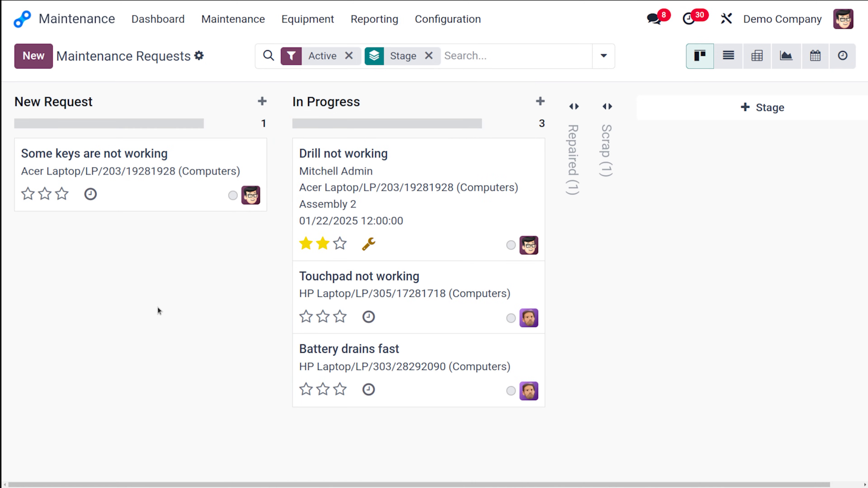
Try switching the Drill not working request to Work Center with Block Workcenter enabled, discard the changes and return to the requests board.
click(319, 177)
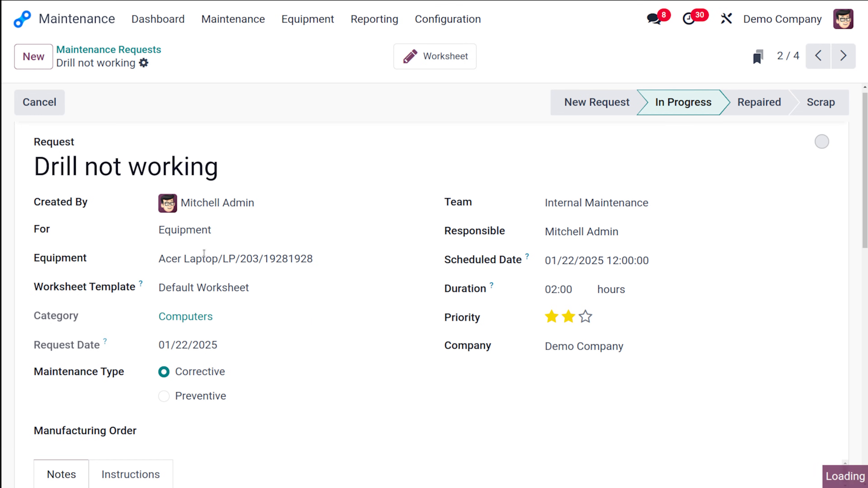
click(233, 232)
click(202, 261)
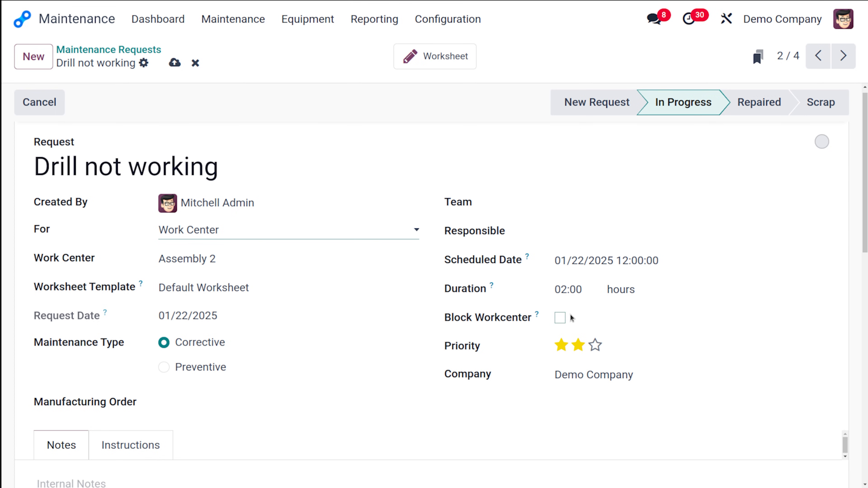
click(562, 318)
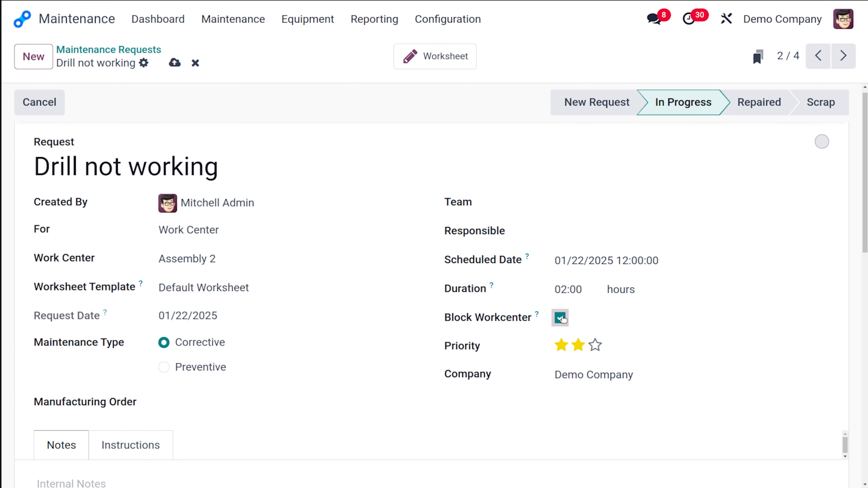
click(561, 318)
click(194, 63)
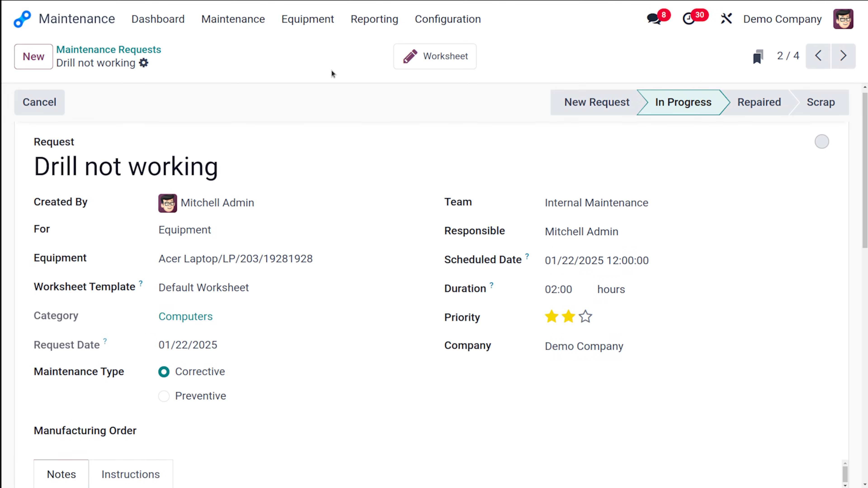
click(137, 49)
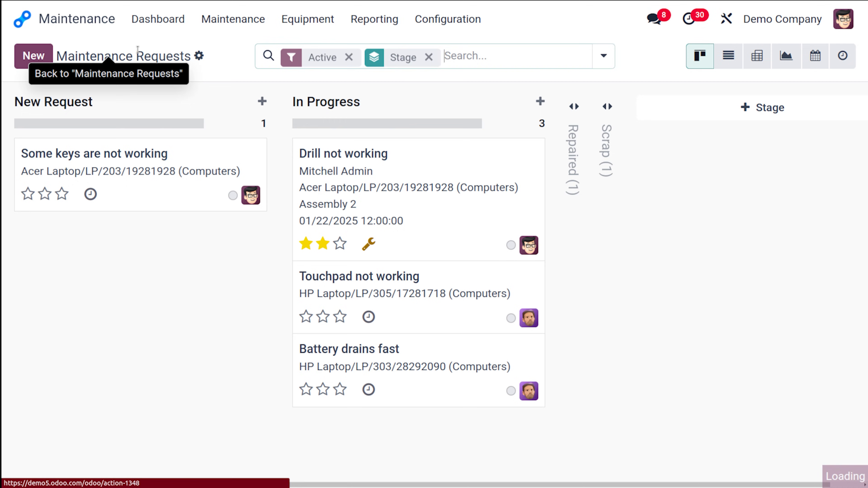